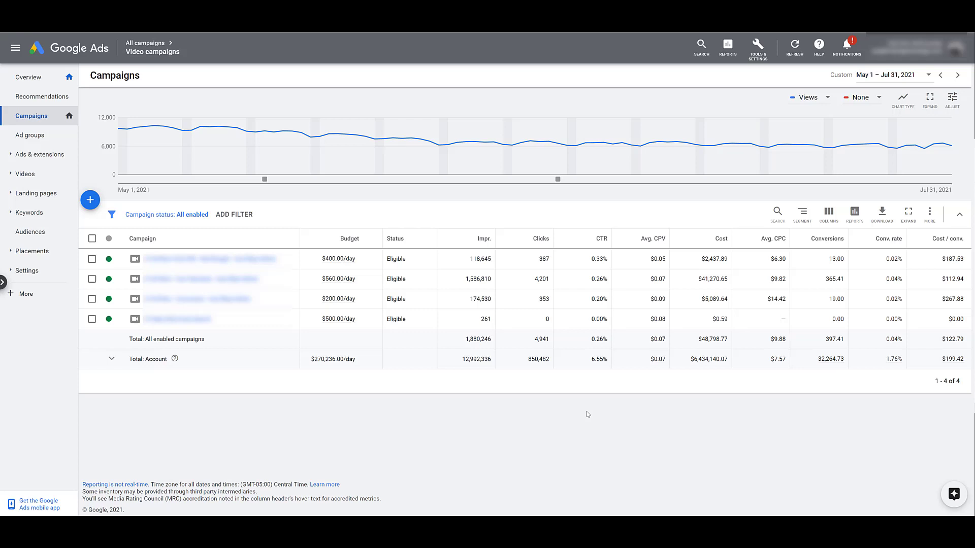
Edit the video campaigns table's columns and remove CTR, Avg. CPC, Conv. rate and Cost / conv.
{"action": "left_click", "coordinate": [825, 220]}
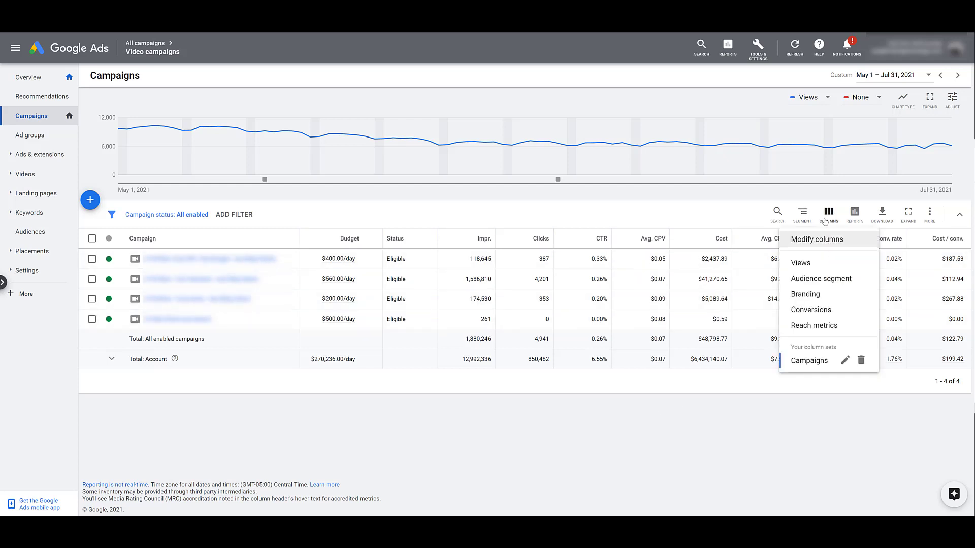
{"action": "left_click", "coordinate": [830, 248]}
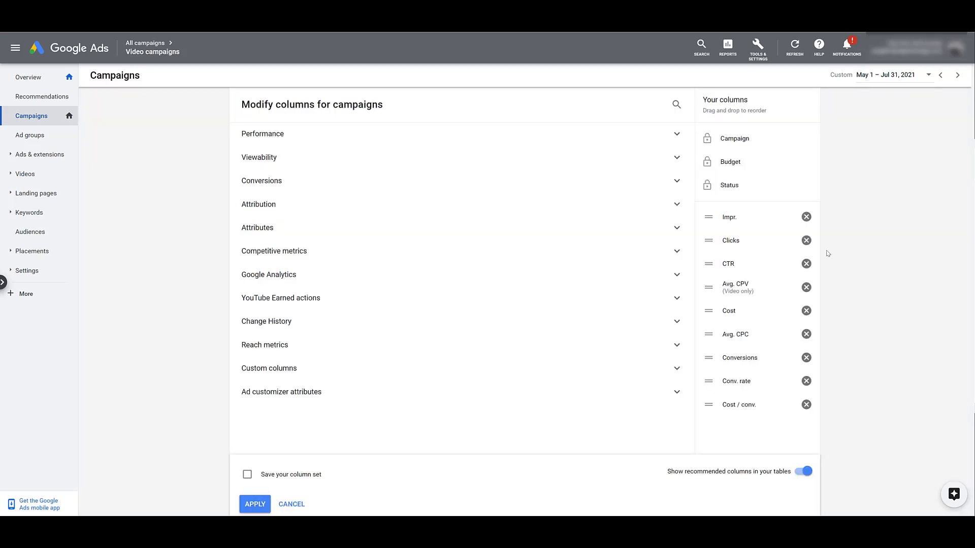
{"action": "left_click", "coordinate": [806, 310]}
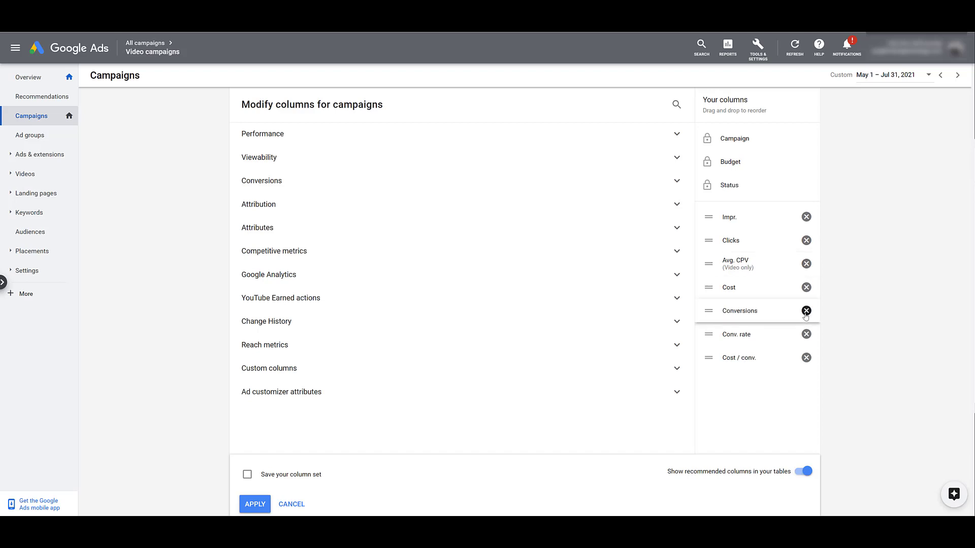
{"action": "left_click", "coordinate": [806, 335]}
{"action": "left_click", "coordinate": [806, 334]}
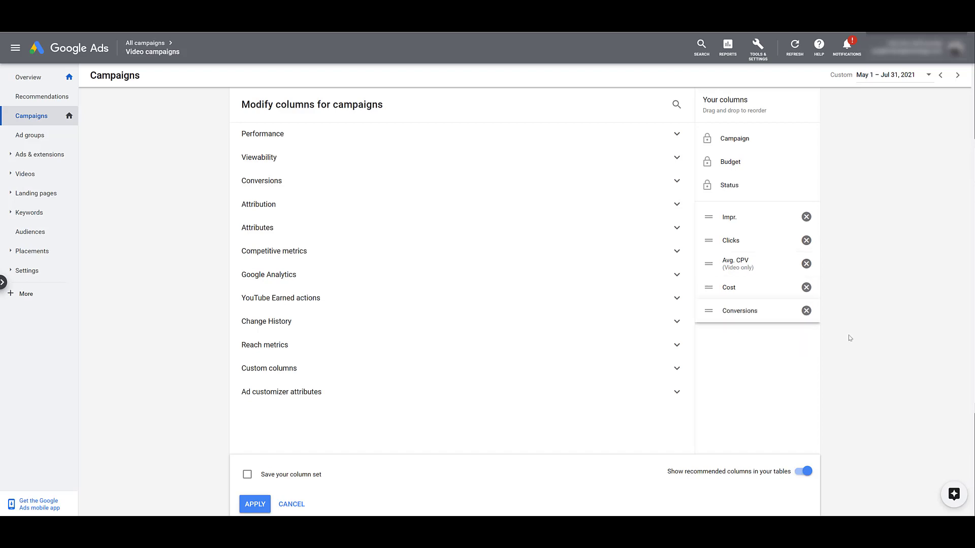
Add the performance columns Views, View rate, Watch time and Video played to: 25%, 50%, 75%, 100%.
{"action": "left_click", "coordinate": [562, 143]}
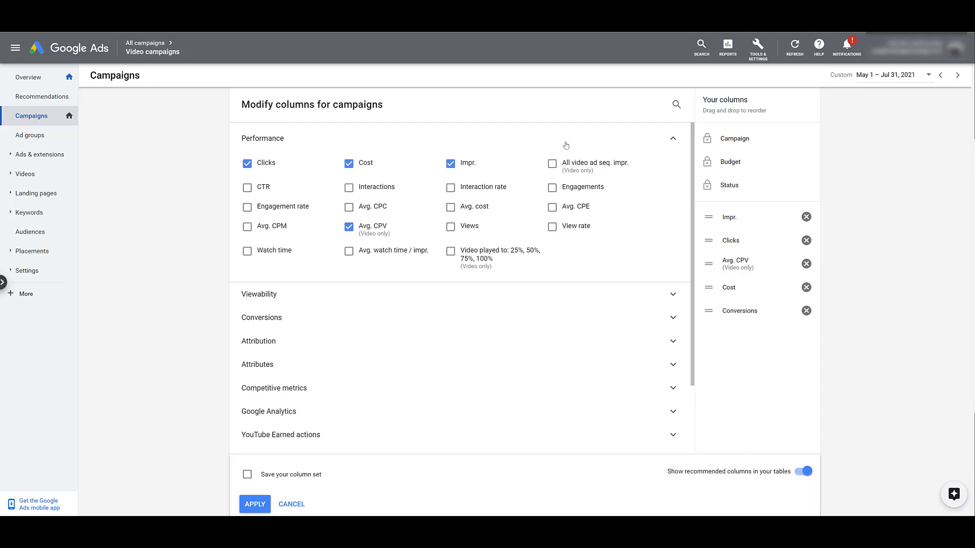
{"action": "left_click", "coordinate": [469, 227]}
{"action": "left_click", "coordinate": [571, 227]}
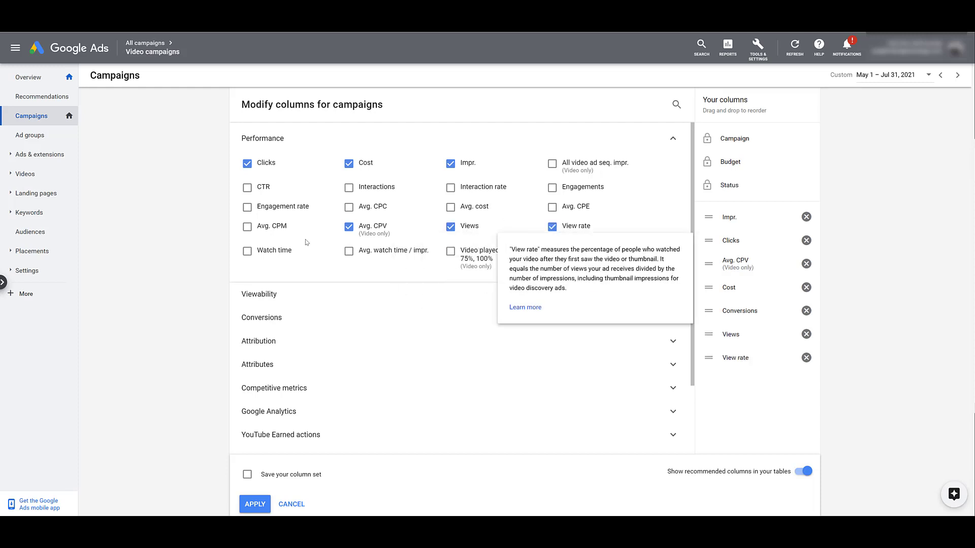
{"action": "left_click", "coordinate": [267, 252]}
{"action": "left_click", "coordinate": [450, 251]}
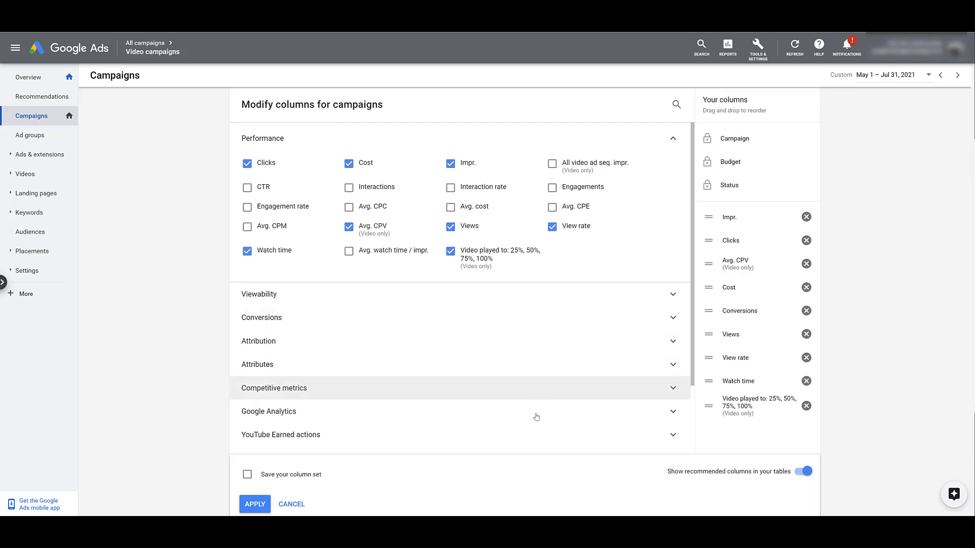
Add all YouTube earned action columns: Earned likes, playlist additions, shares, subscribers and views.
{"action": "left_click", "coordinate": [535, 436]}
{"action": "scroll", "coordinate": [536, 436], "scroll_direction": "down", "scroll_amount": 3}
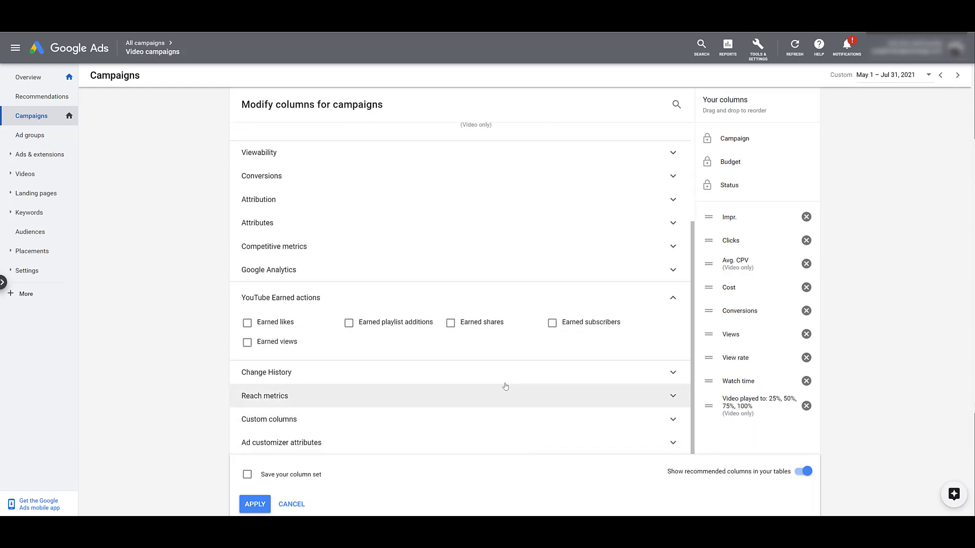
{"action": "left_click", "coordinate": [284, 325]}
{"action": "left_click", "coordinate": [375, 323]}
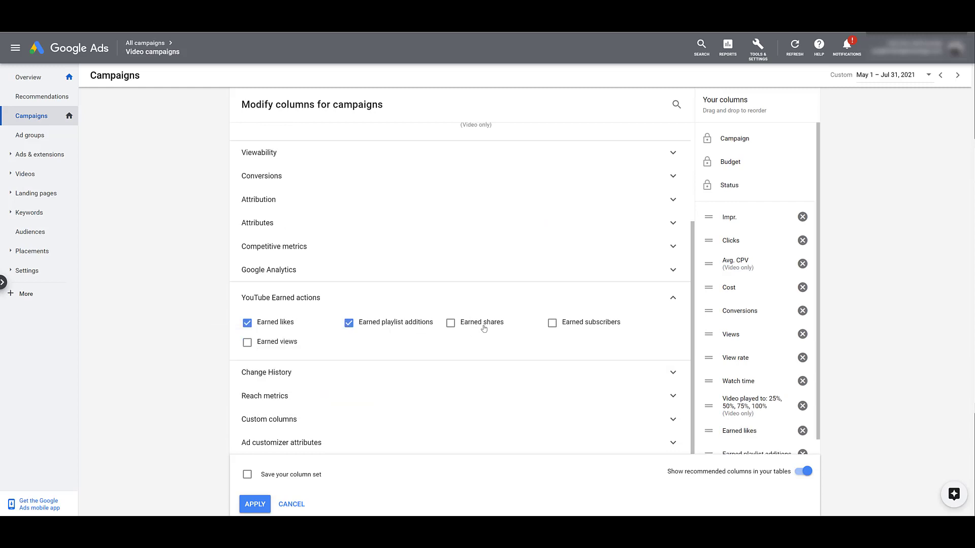
{"action": "left_click", "coordinate": [482, 323]}
{"action": "left_click", "coordinate": [589, 323]}
{"action": "left_click", "coordinate": [274, 341]}
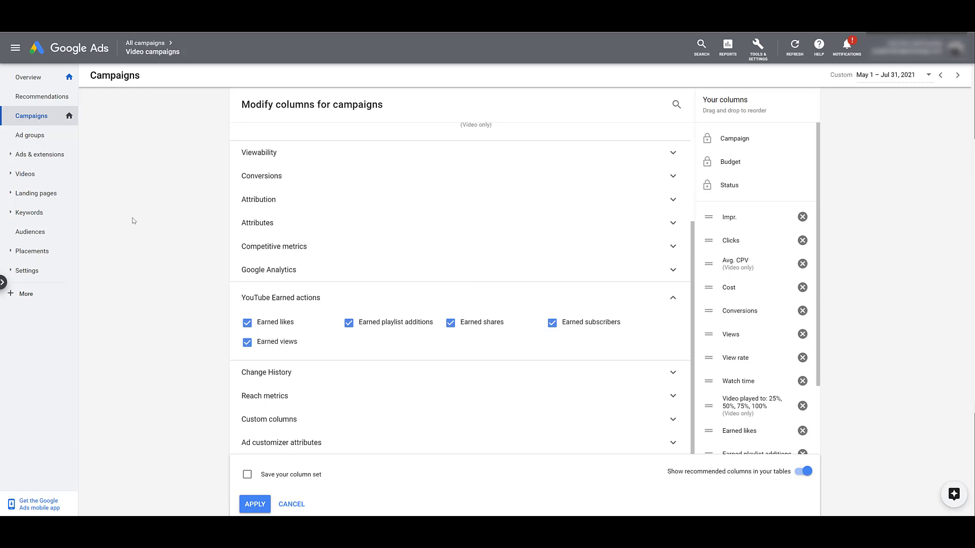
Add the View-through conv. column, move Conversions directly before it, and apply the column set to the campaigns table.
{"action": "left_click", "coordinate": [308, 182]}
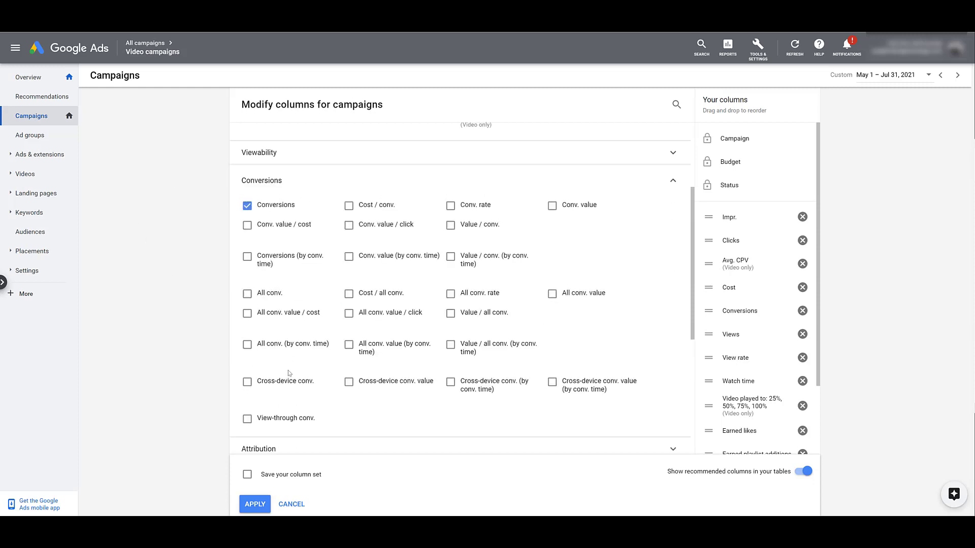
{"action": "left_click", "coordinate": [292, 419]}
{"action": "scroll", "coordinate": [779, 335], "scroll_direction": "down", "scroll_amount": 1}
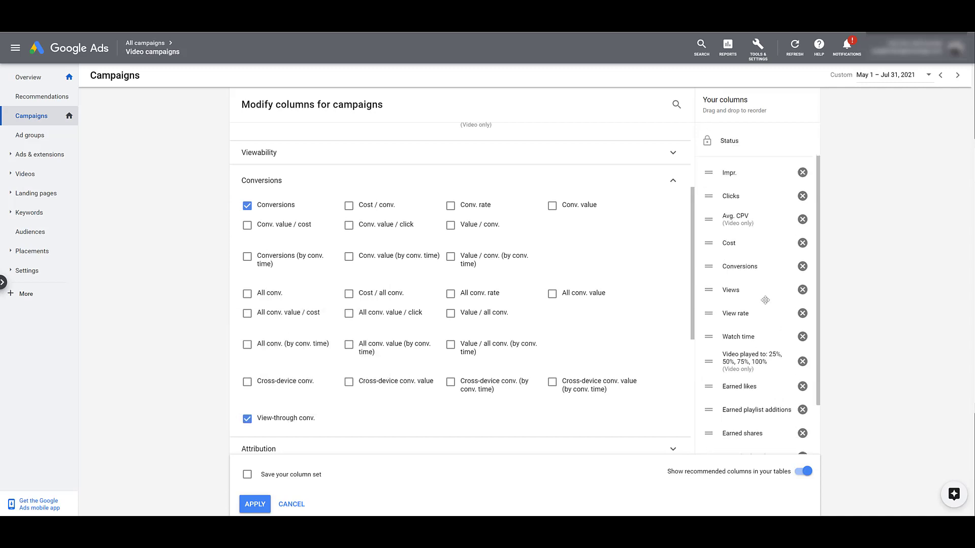
{"action": "left_click_drag", "start_coordinate": [756, 265], "coordinate": [843, 434]}
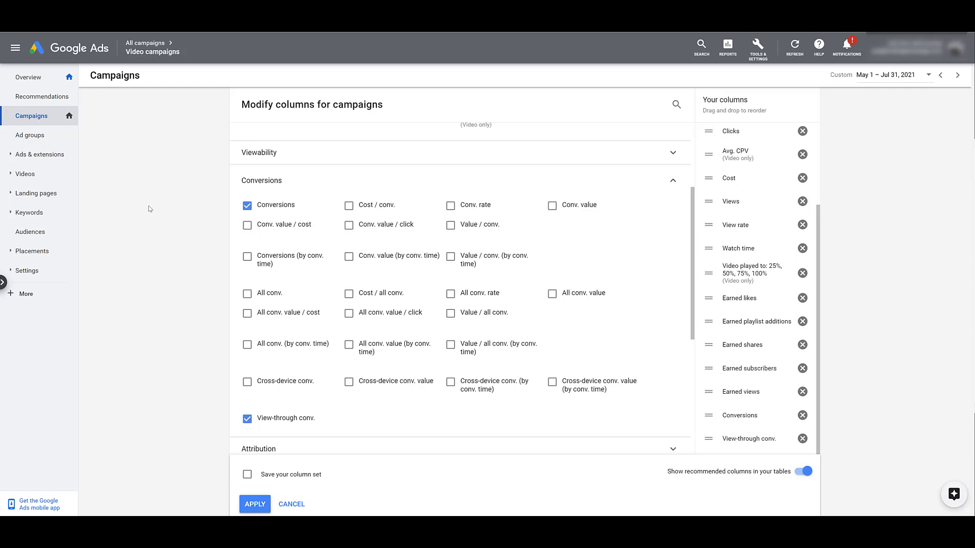
{"action": "left_click", "coordinate": [260, 507]}
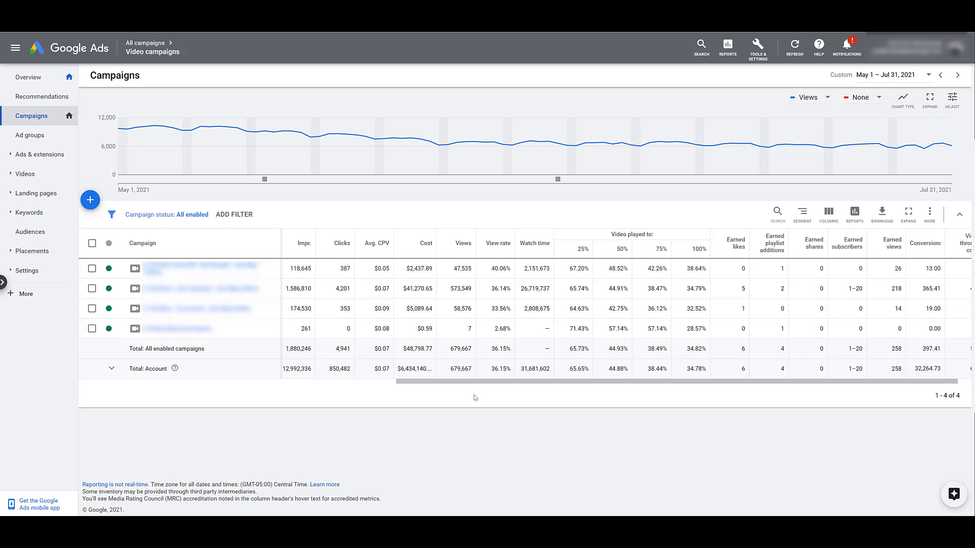
{"action": "scroll", "coordinate": [475, 397], "scroll_direction": "left", "scroll_amount": 1}
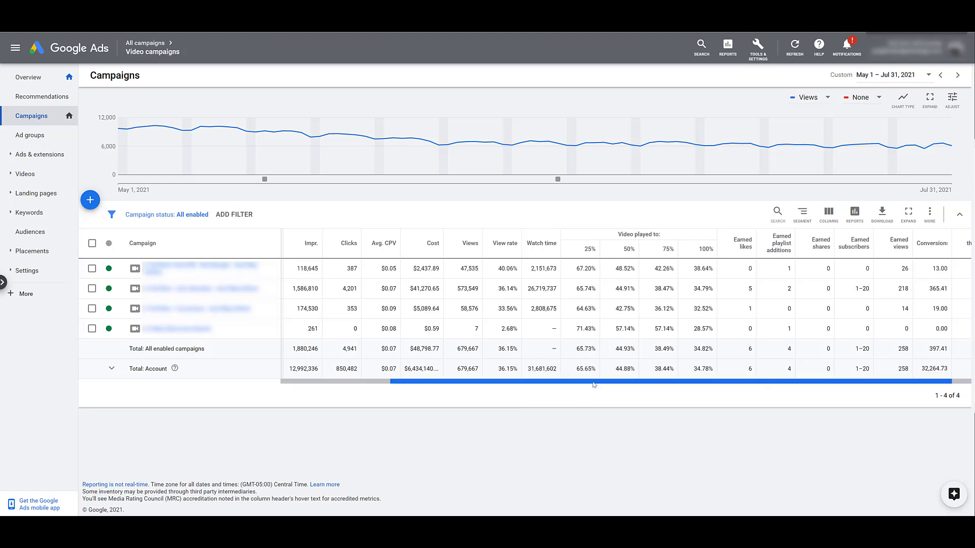
{"action": "left_click_drag", "start_coordinate": [604, 383], "coordinate": [608, 389]}
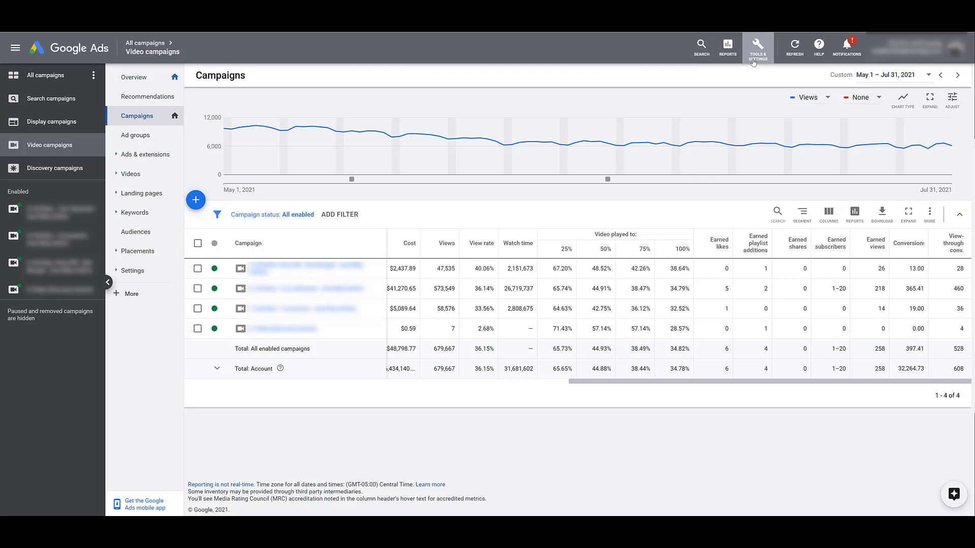
Start a new YouTube users audience segment in Audience manager and review the available segment member options.
{"action": "left_click", "coordinate": [753, 61]}
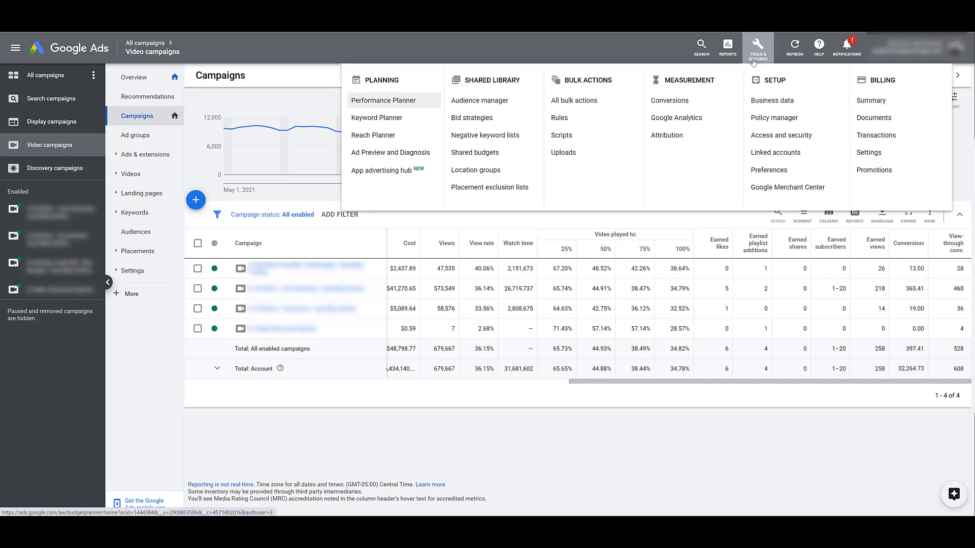
{"action": "left_click", "coordinate": [497, 102]}
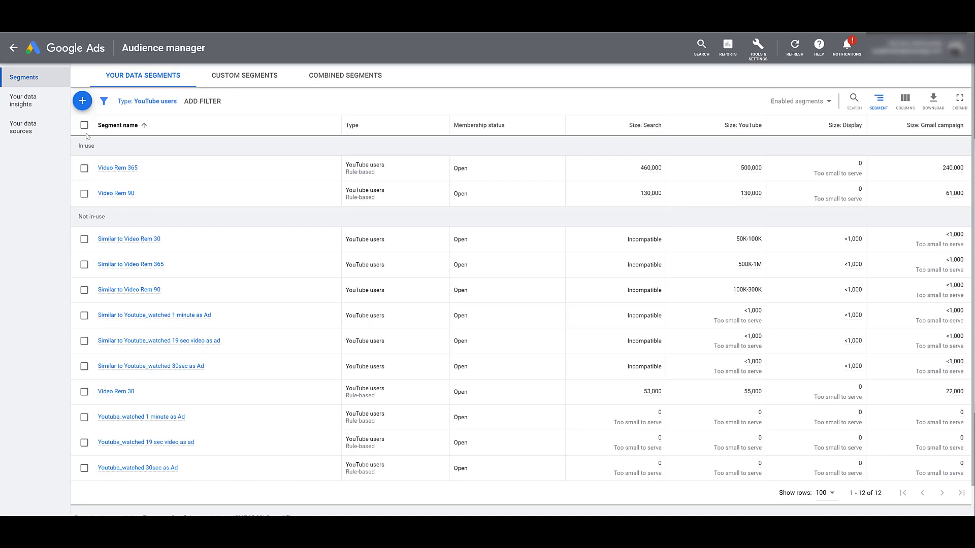
{"action": "left_click", "coordinate": [84, 104]}
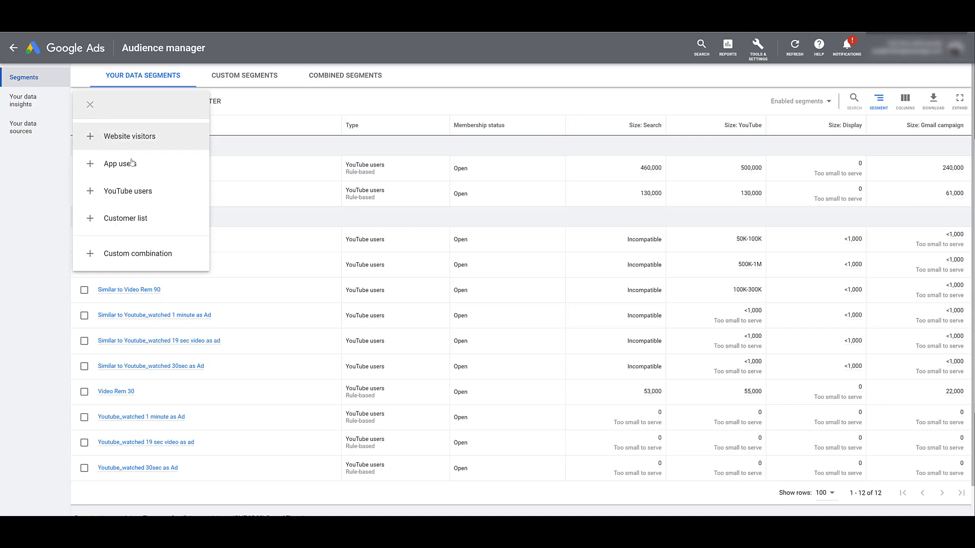
{"action": "left_click", "coordinate": [159, 192]}
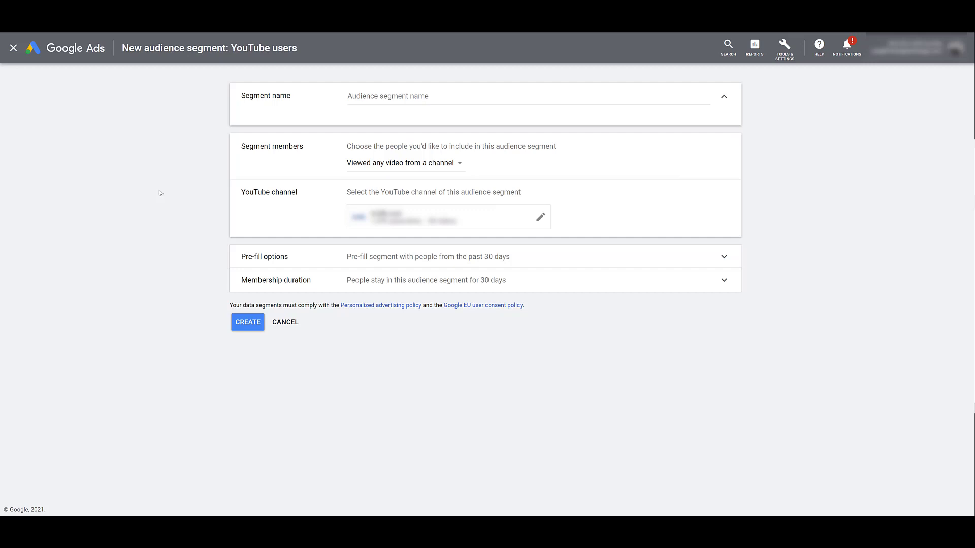
{"action": "left_click", "coordinate": [405, 169]}
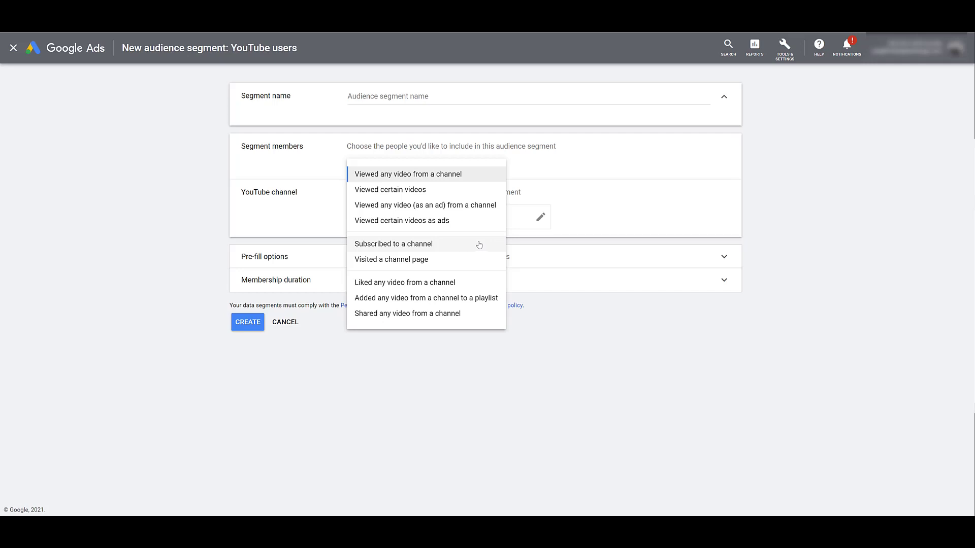
{"action": "left_click", "coordinate": [509, 250]}
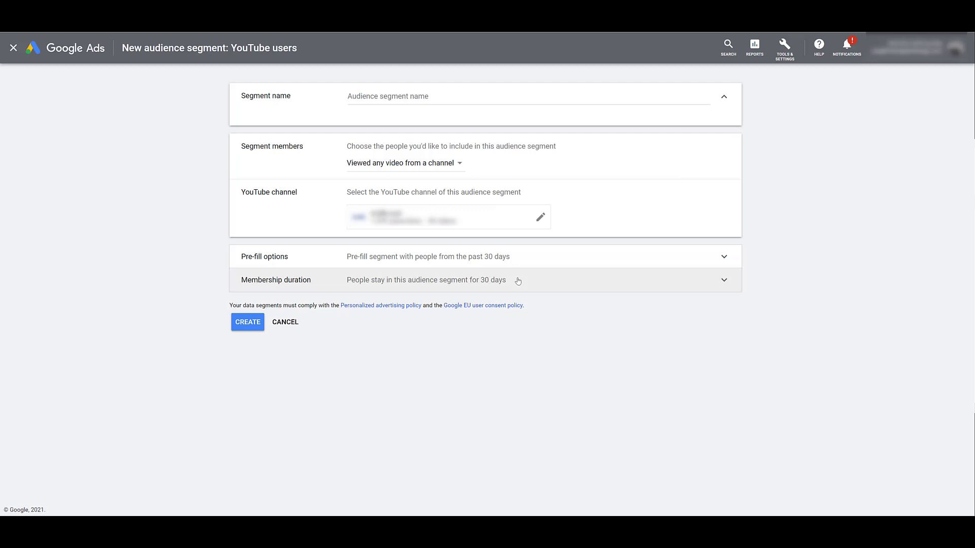
Name the segment "Viewed Video as an Ad - 540 Days" and set its members to "Viewed any video (as an ad) from a channel".
{"action": "left_click", "coordinate": [471, 95]}
{"action": "type", "text": "Viewed Video as an Ad - 540 Days"}
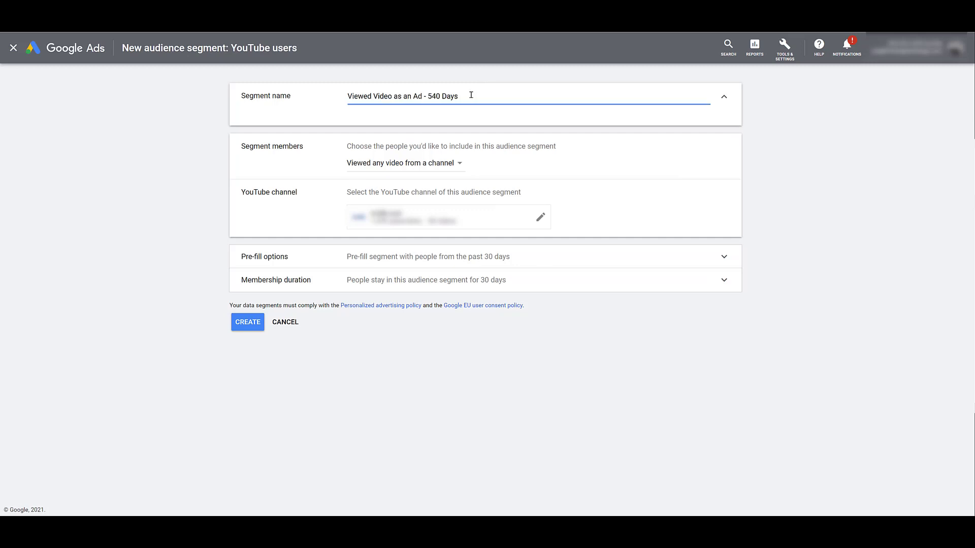
{"action": "left_click", "coordinate": [444, 163]}
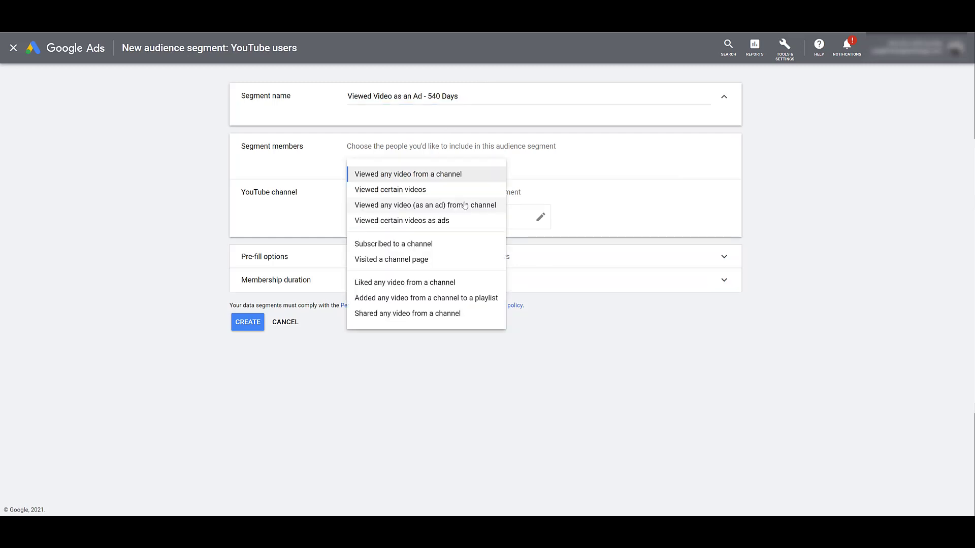
{"action": "left_click", "coordinate": [465, 205]}
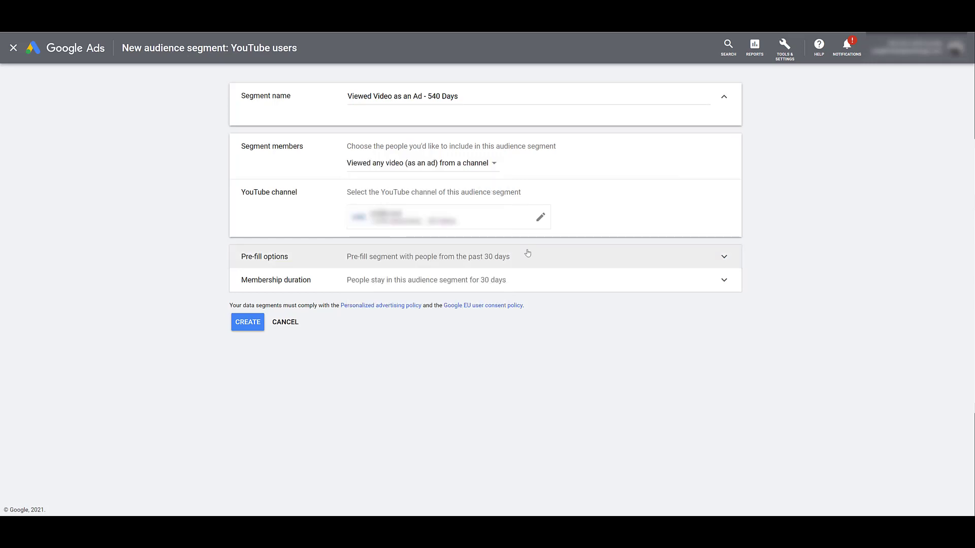
Set the segment's membership duration to 540 days and create the segment.
{"action": "left_click", "coordinate": [531, 277]}
{"action": "left_click", "coordinate": [406, 307]}
{"action": "key", "text": "BackSpace"}
{"action": "key", "text": "BackSpace"}
{"action": "type", "text": "540"}
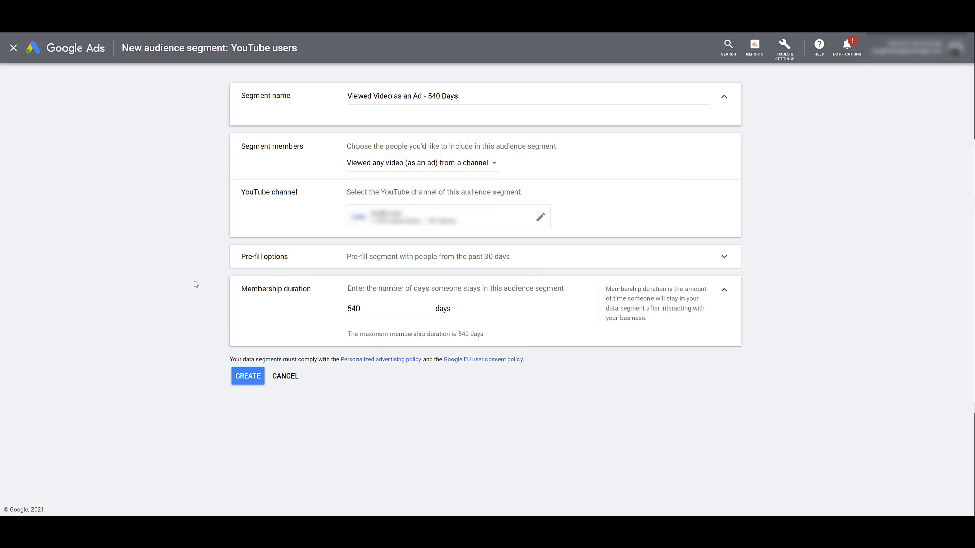
{"action": "left_click", "coordinate": [236, 378]}
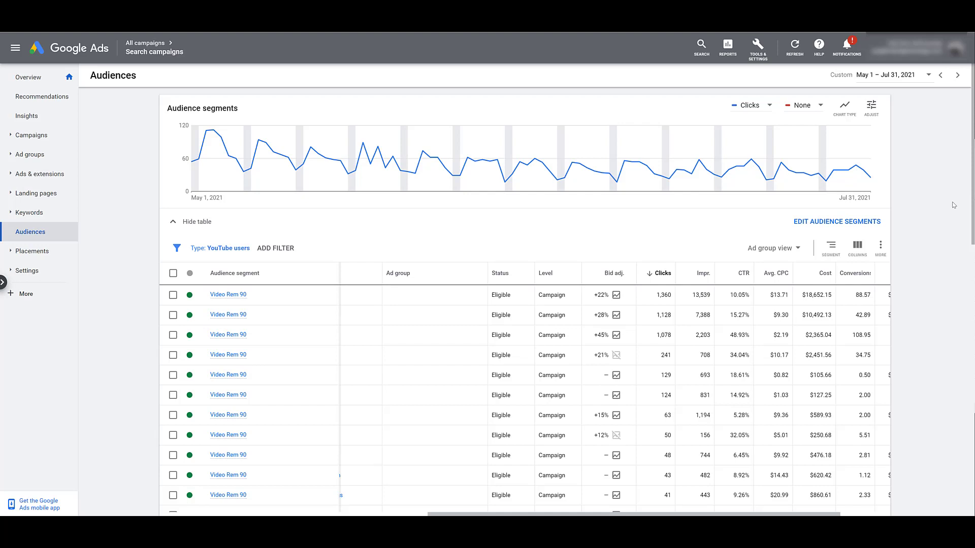
Review the conversion columns of the YouTube users audience segments in the search campaigns, and open the Attribution reports.
{"action": "left_click_drag", "start_coordinate": [630, 513], "coordinate": [950, 443]}
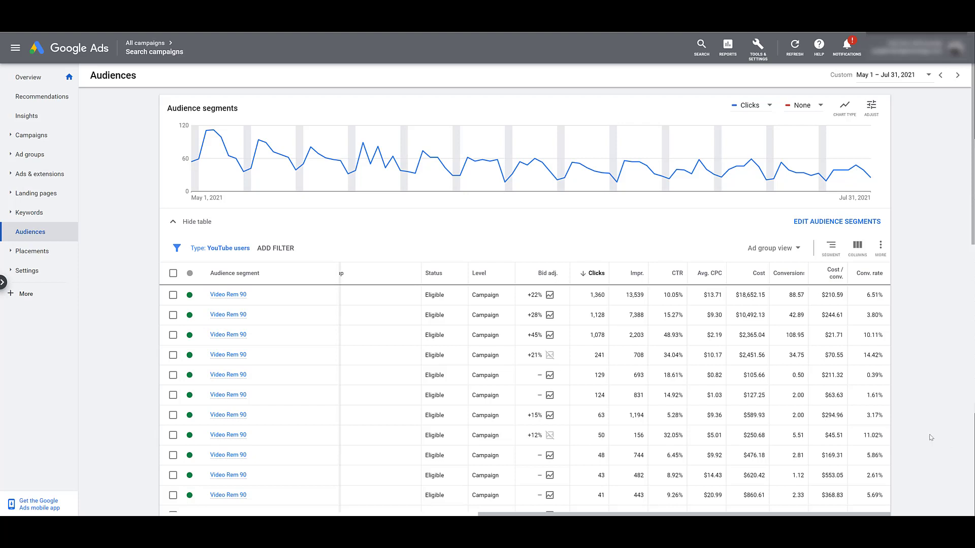
{"action": "left_click", "coordinate": [757, 48]}
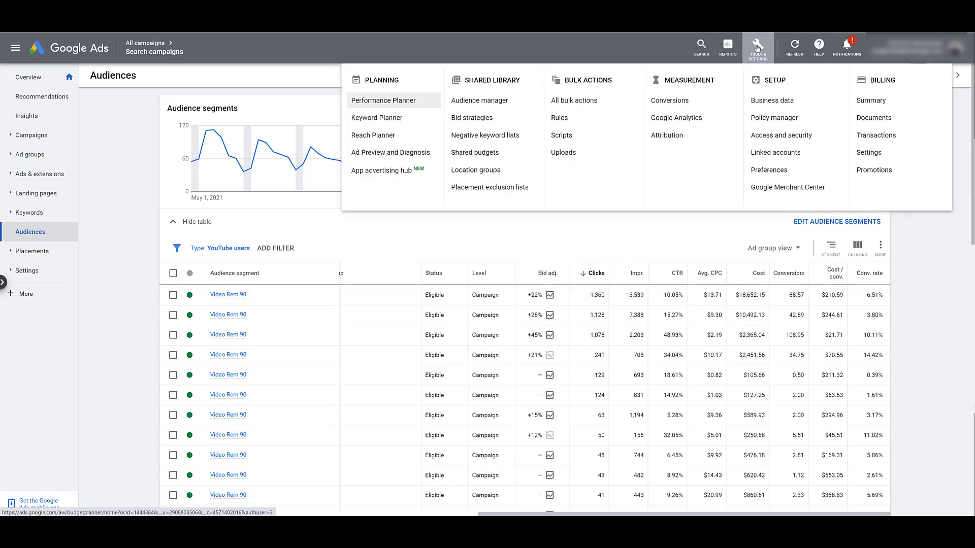
{"action": "left_click", "coordinate": [691, 135]}
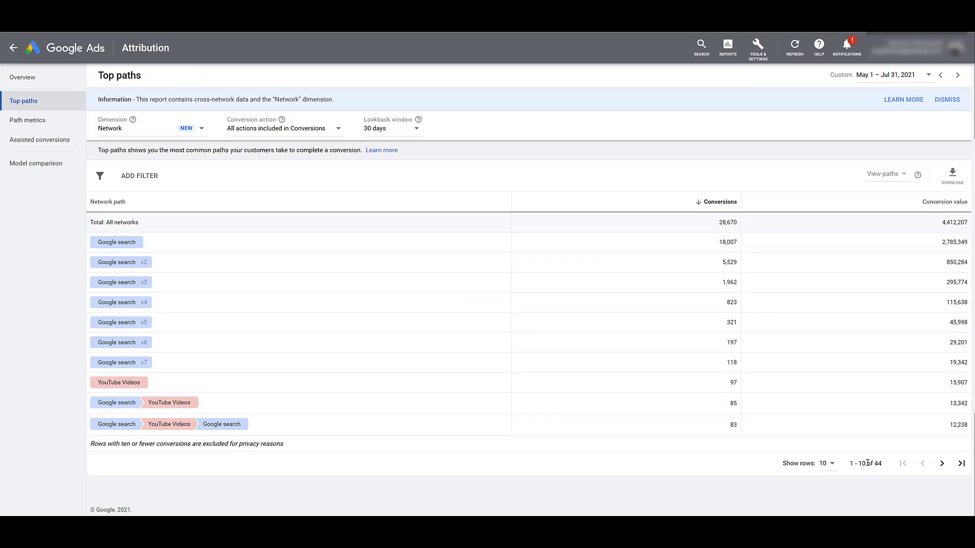
Show more rows in the Top paths report and examine the network paths combining YouTube Videos and Google search.
{"action": "left_click", "coordinate": [828, 468]}
{"action": "left_click", "coordinate": [825, 497]}
{"action": "scroll", "coordinate": [648, 465], "scroll_direction": "down", "scroll_amount": 3}
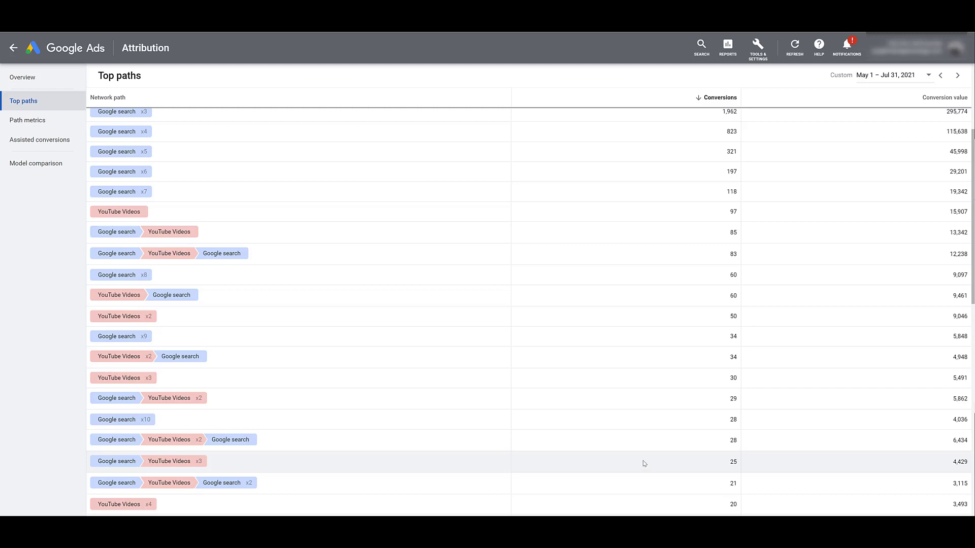
{"action": "scroll", "coordinate": [643, 464], "scroll_direction": "down", "scroll_amount": 2}
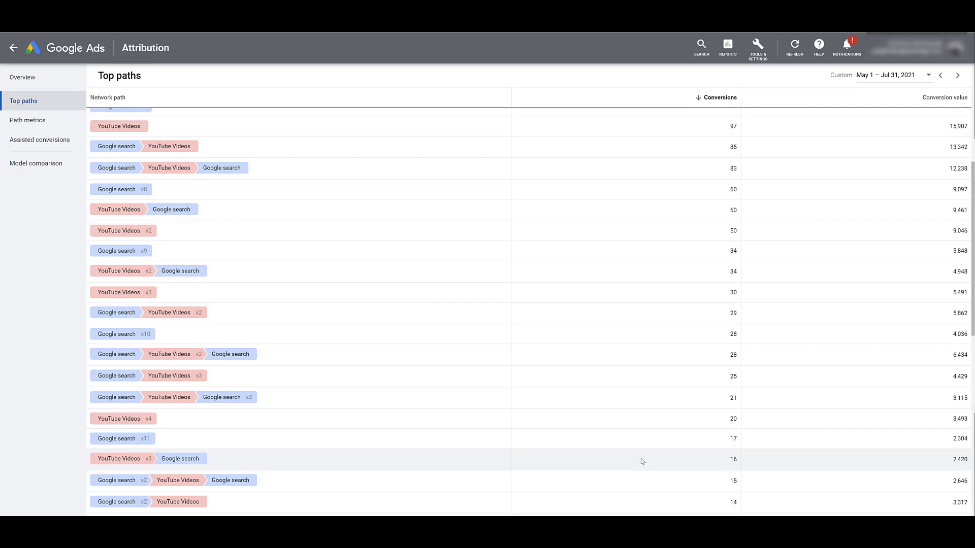
{"action": "scroll", "coordinate": [642, 459], "scroll_direction": "down", "scroll_amount": 7}
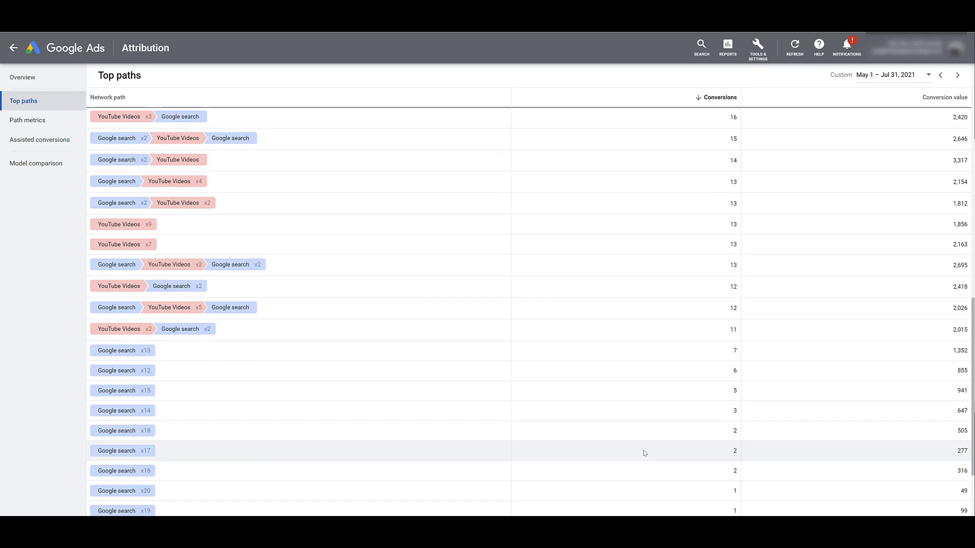